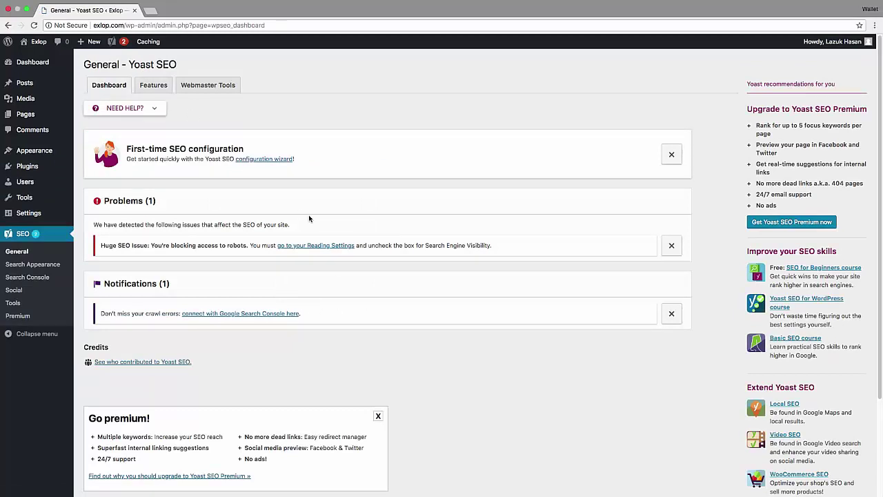
Review the Yoast dashboard warning that the site is blocking access to robots.
scroll(309, 218, "down", 1)
scroll(309, 218, "up", 1)
left_click_drag(198, 246, 245, 247)
Uncheck 'Discourage search engines' in Settings > Reading, save, and return to the Yoast dashboard.
mouse_move(40, 218)
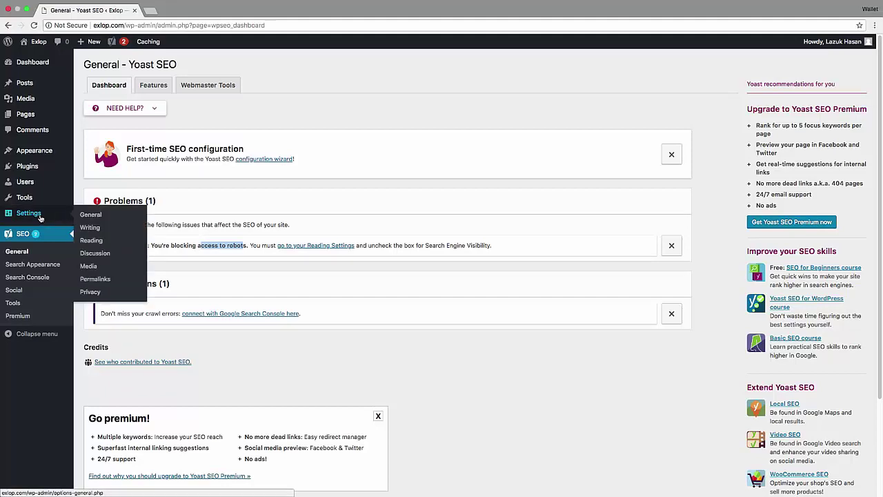
left_click(100, 245)
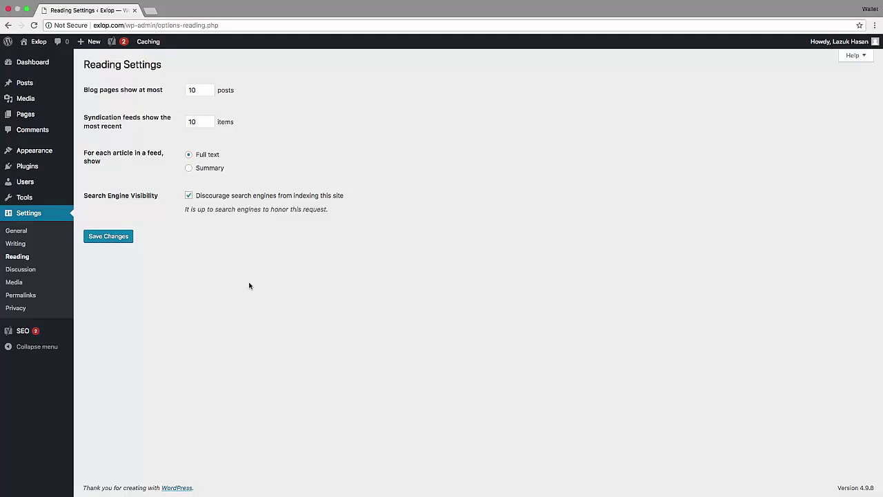
left_click(188, 197)
left_click(114, 242)
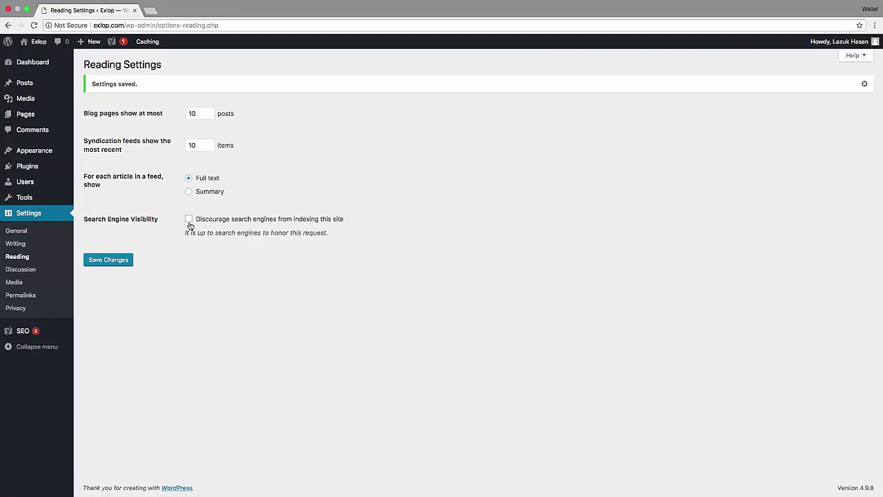
left_click(23, 333)
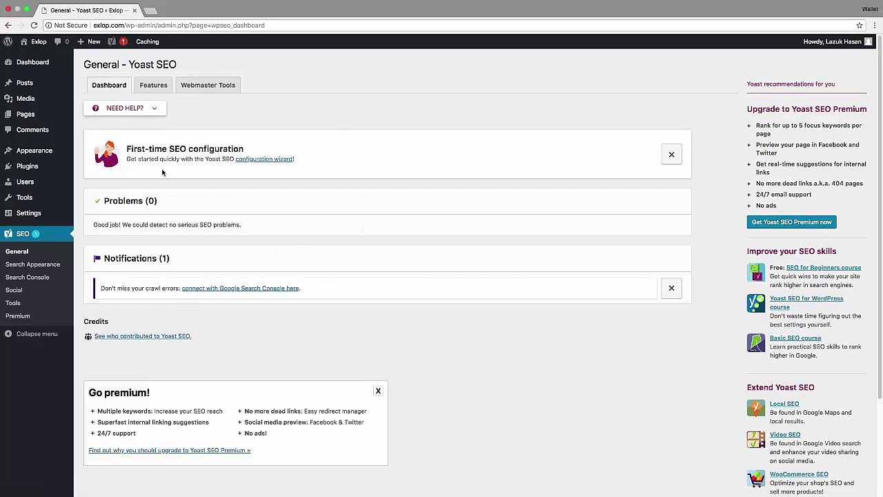
Launch the configuration wizard from the First-time SEO configuration box on SEO > General.
left_click_drag(169, 148, 243, 147)
left_click(243, 148)
double_click(177, 149)
left_click(289, 122)
left_click(263, 163)
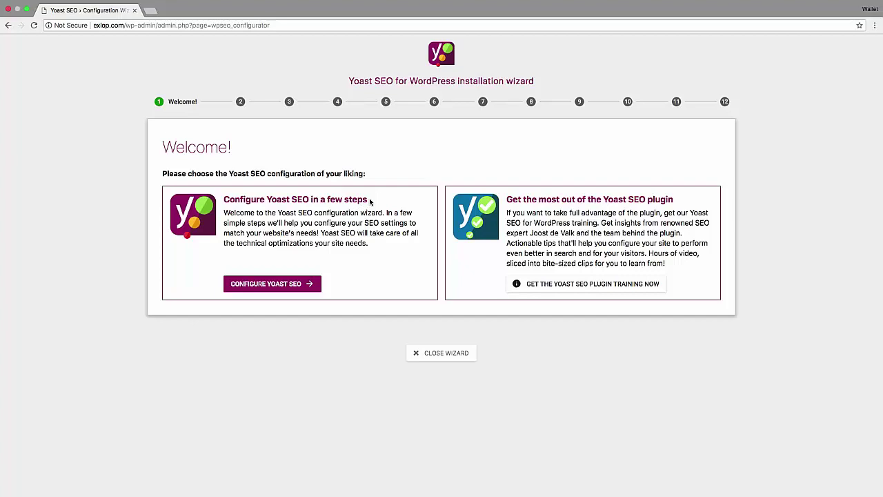
Start the wizard with CONFIGURE YOAST SEO on the Welcome page.
left_click(272, 288)
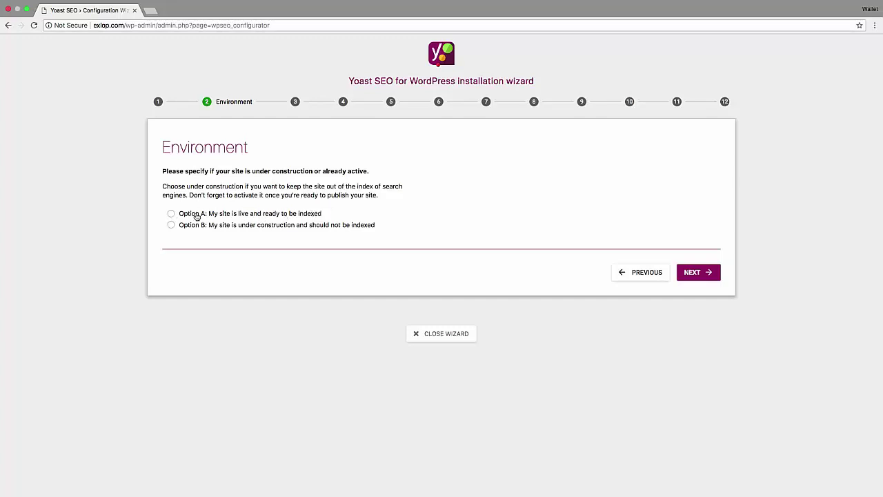
Mark the site as live (Option A) and set the site type to A blog.
left_click(172, 214)
left_click(697, 275)
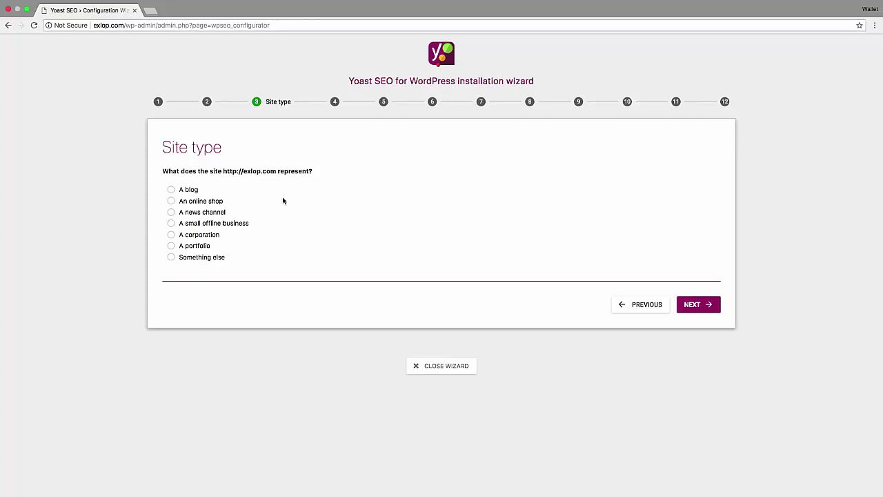
left_click(172, 190)
left_click(699, 308)
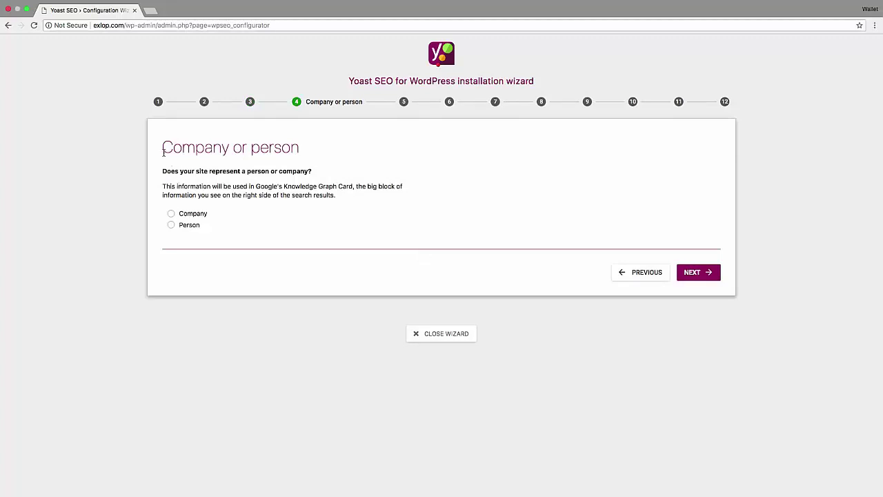
Choose Person on the Company or person step, enter the person's name, and continue.
left_click_drag(163, 149, 300, 150)
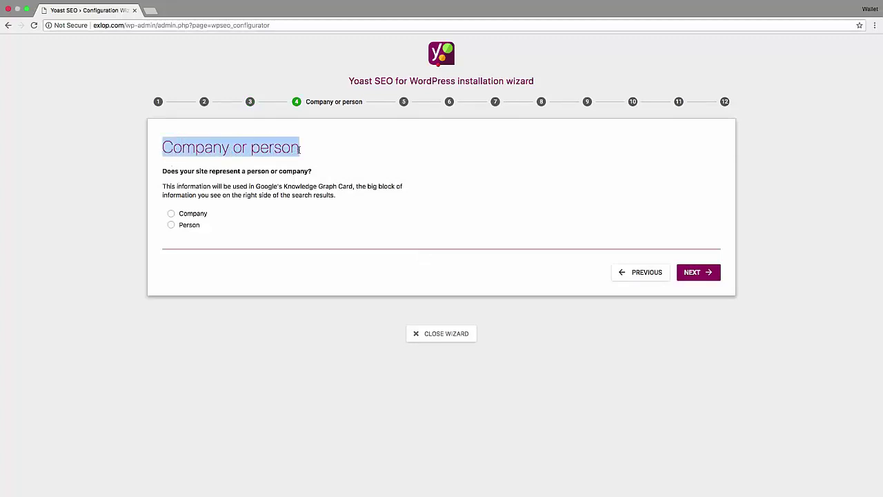
left_click(310, 154)
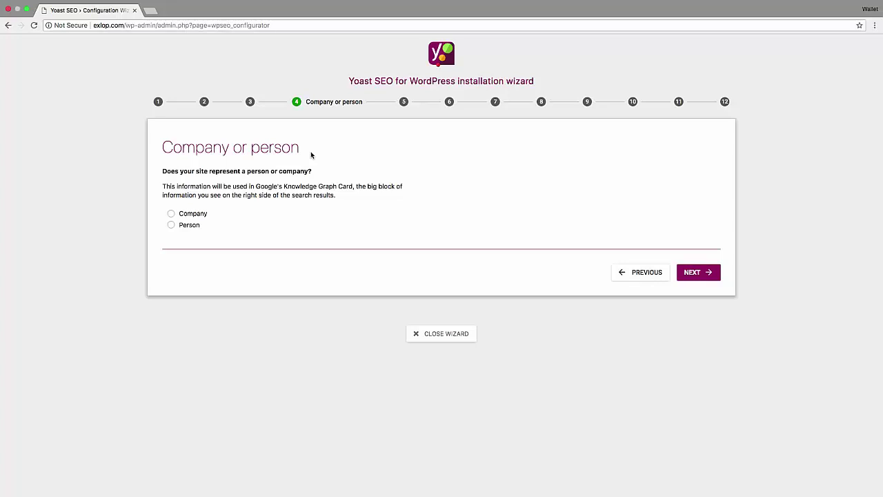
left_click(172, 226)
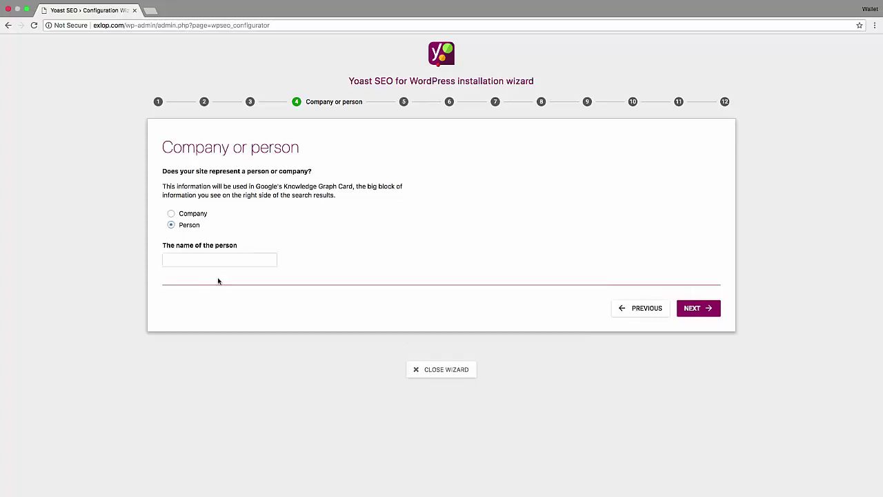
left_click(216, 263)
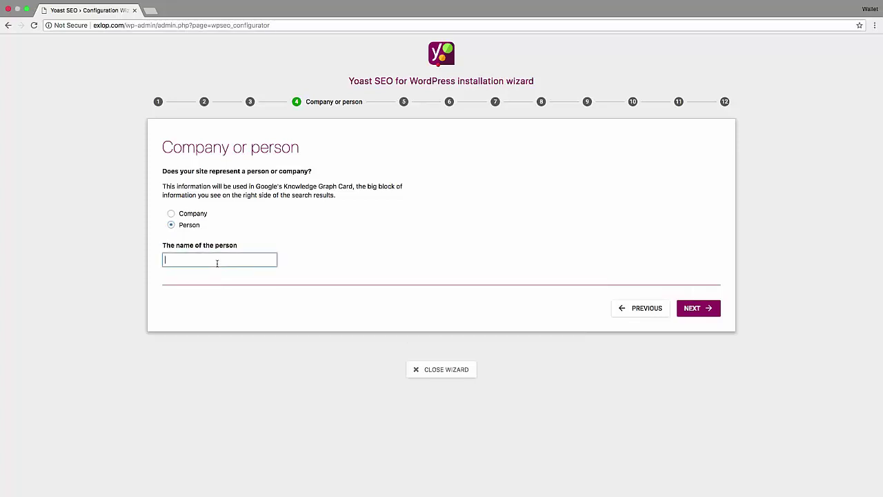
left_click(699, 311)
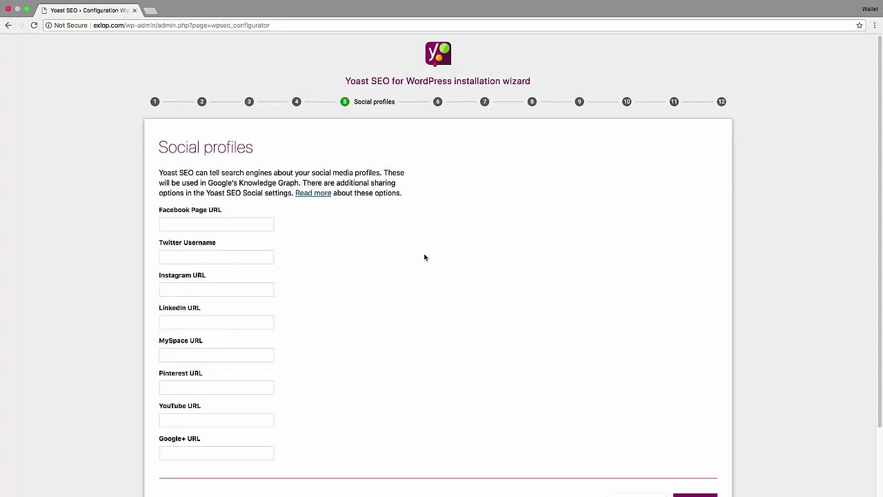
Leave every social profile URL, including Facebook Page, blank and continue.
scroll(423, 256, "down", 2)
scroll(382, 283, "down", 1)
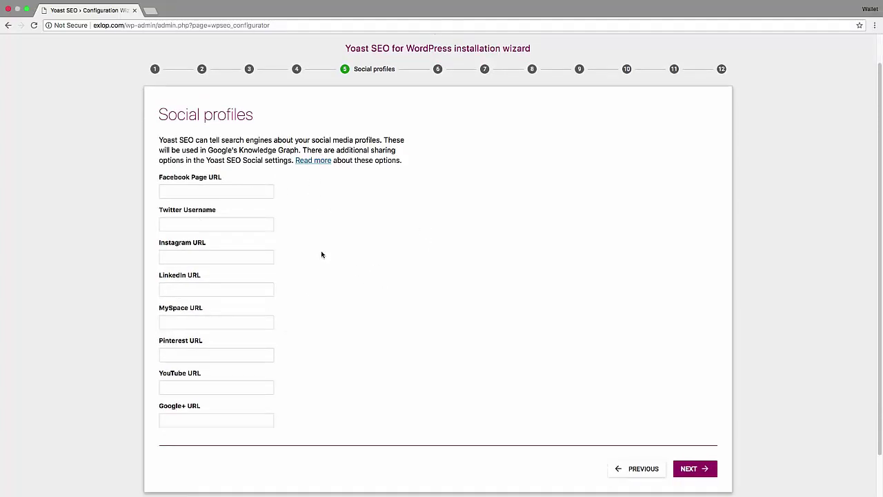
scroll(325, 253, "down", 1)
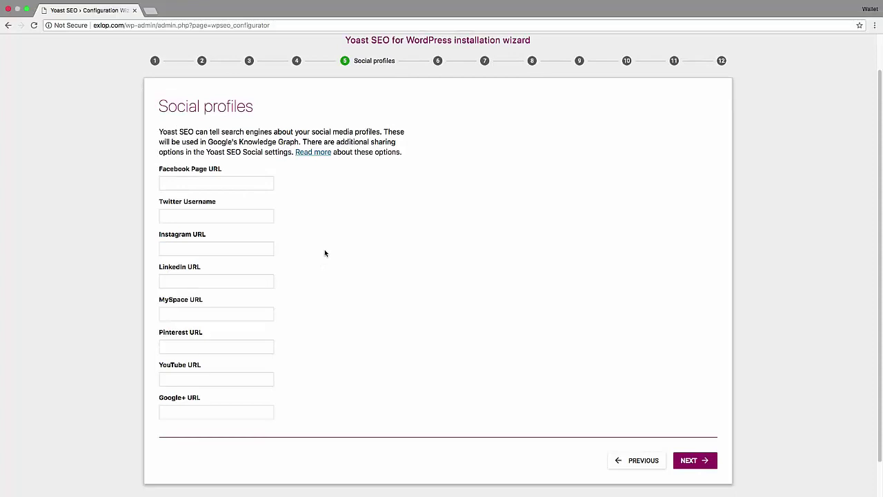
left_click(244, 185)
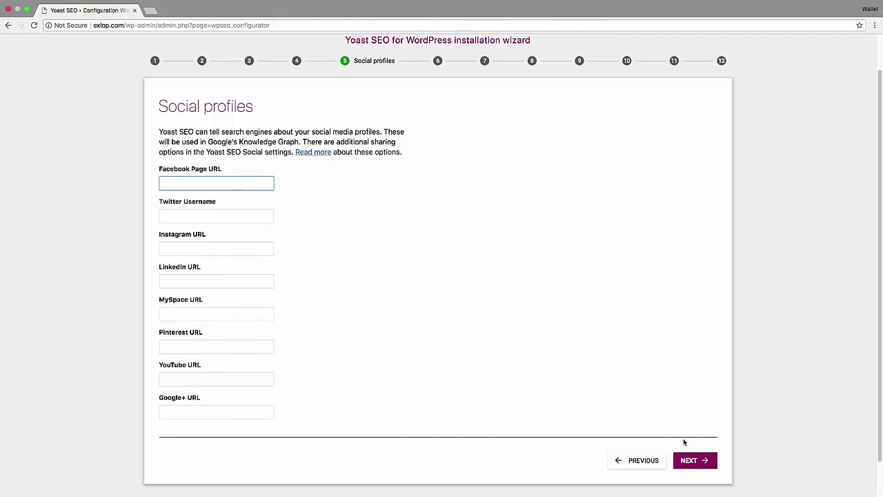
left_click(692, 461)
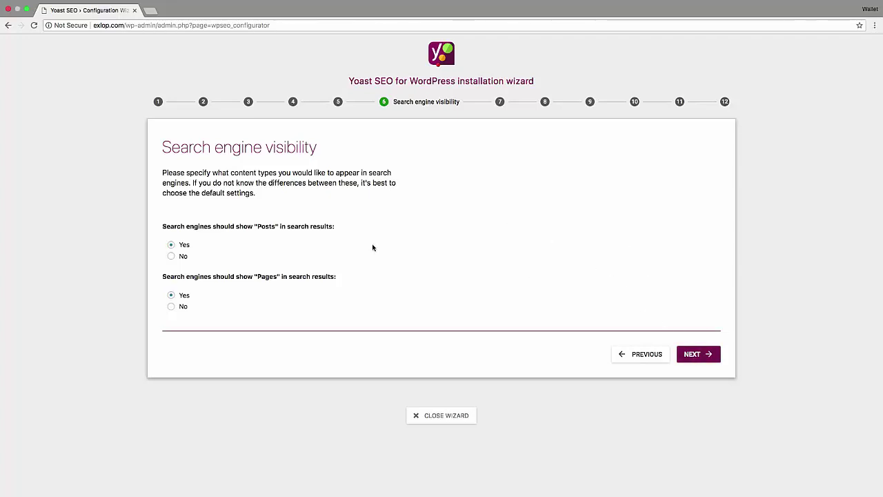
Keep Posts and Pages set to Yes for search engine visibility and continue.
left_click(698, 355)
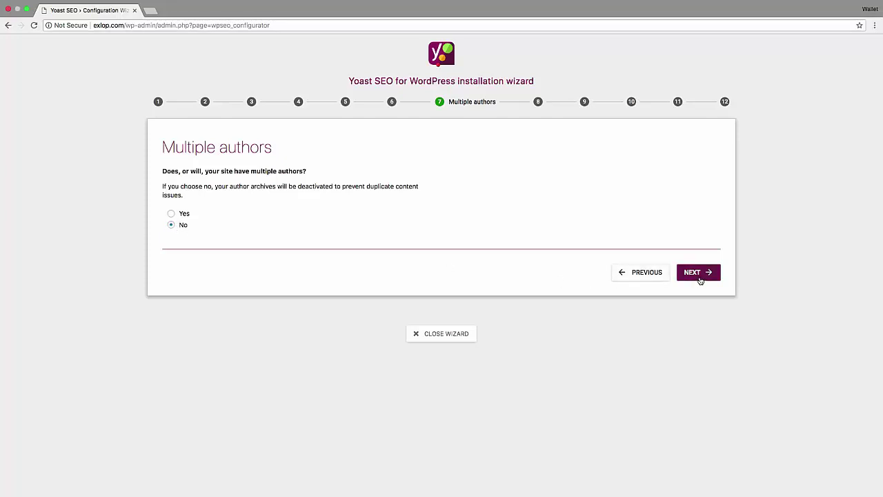
Leave Multiple authors at No, then search Google for the 'Google Search Console' heading text.
left_click(698, 278)
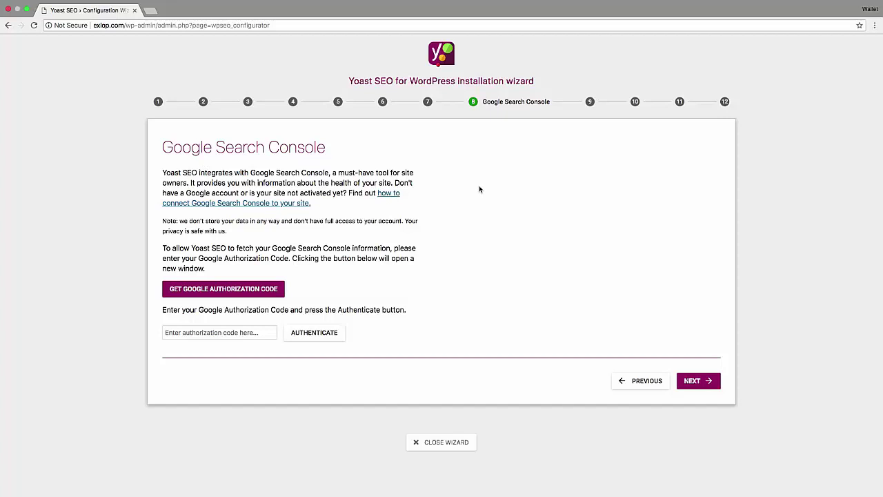
triple_click(247, 147)
right_click(247, 147)
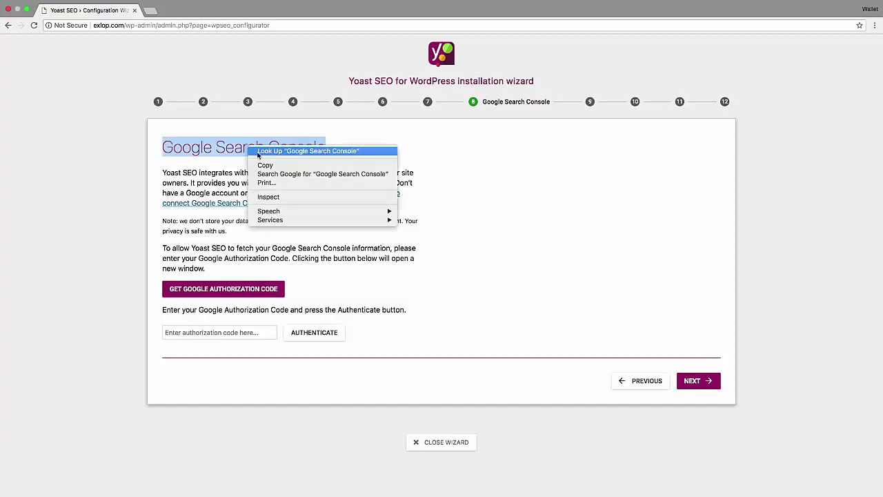
left_click(285, 175)
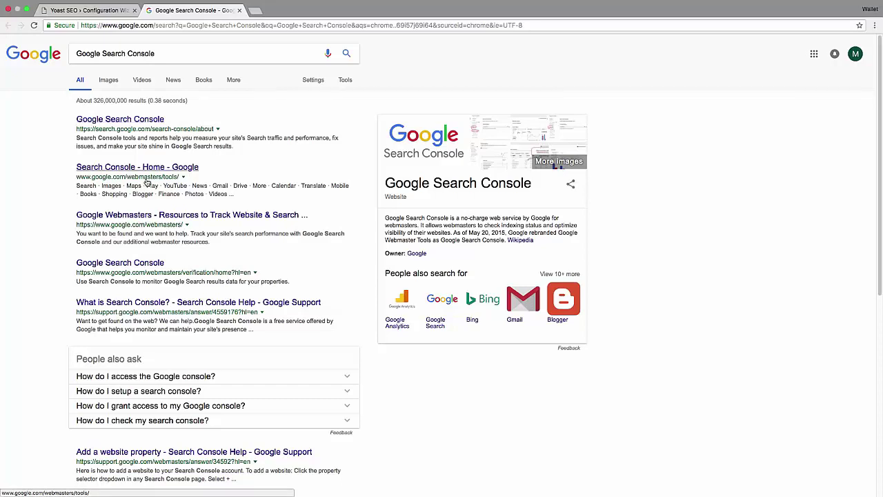
Switch between the Google results and the wizard, ending on the Search Console step.
left_click(86, 9)
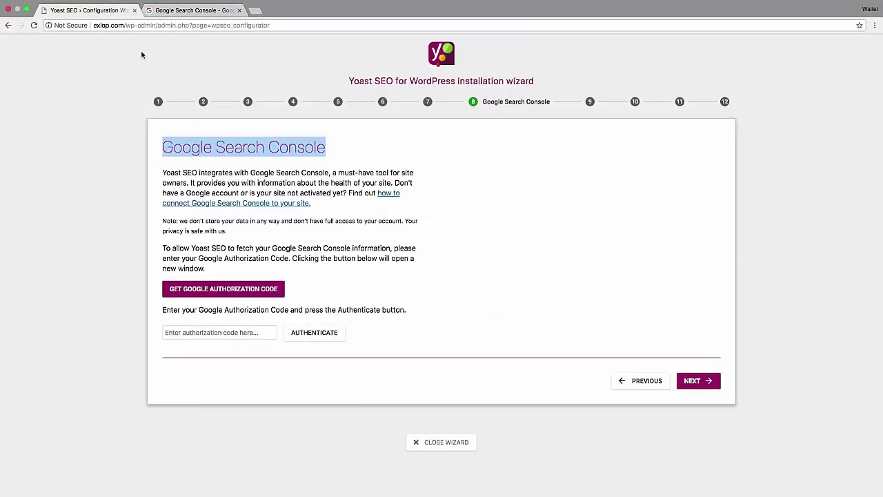
left_click(416, 223)
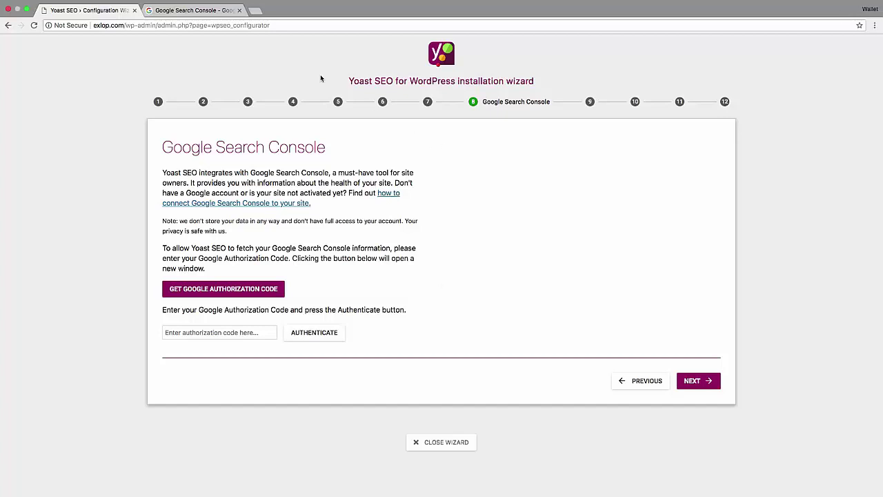
left_click(200, 11)
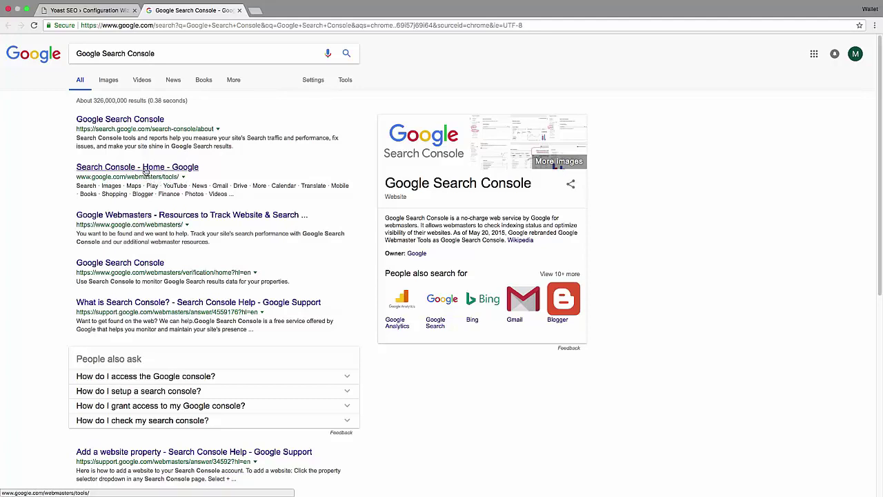
left_click(86, 9)
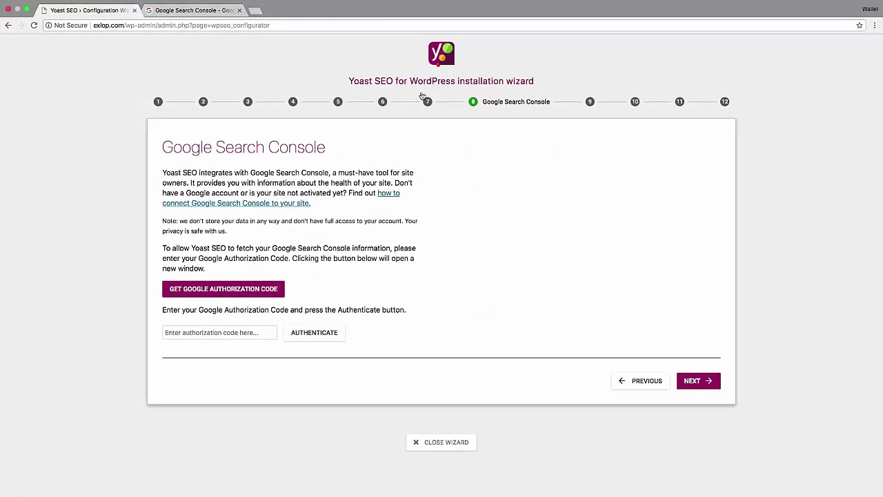
Request a Google authorization code and allow Yoast SEO access with the listed account.
left_click(219, 289)
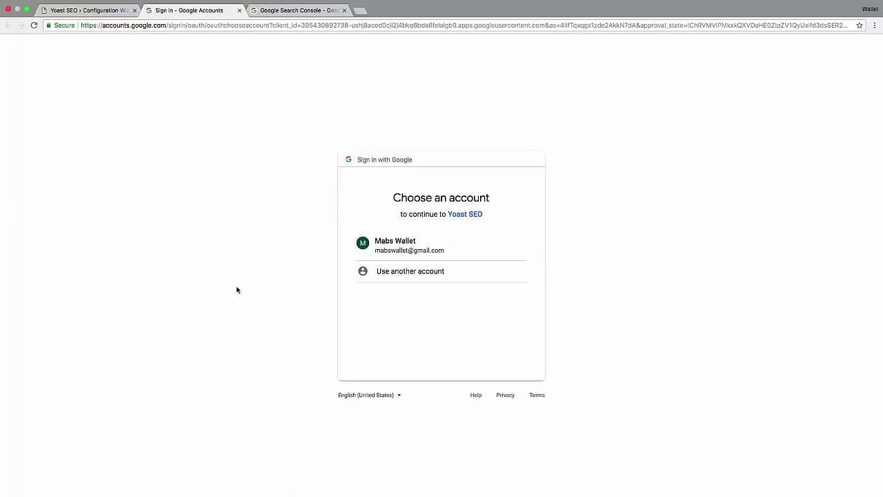
left_click(418, 250)
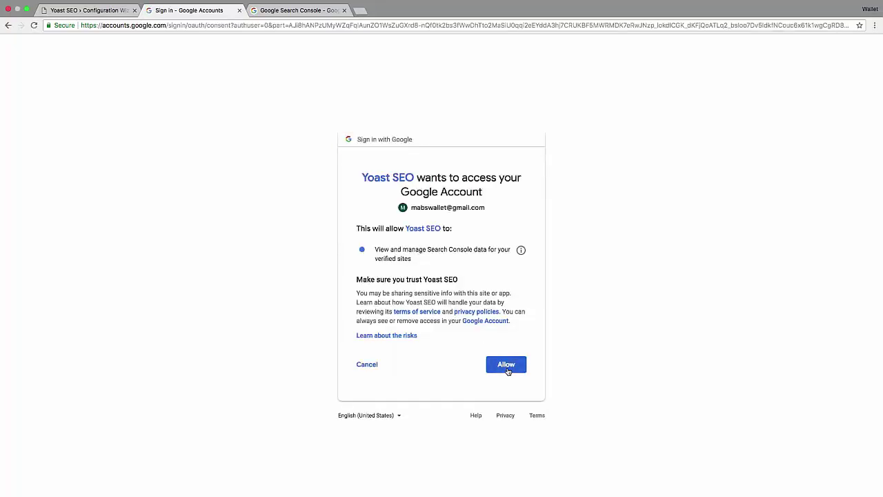
left_click(506, 365)
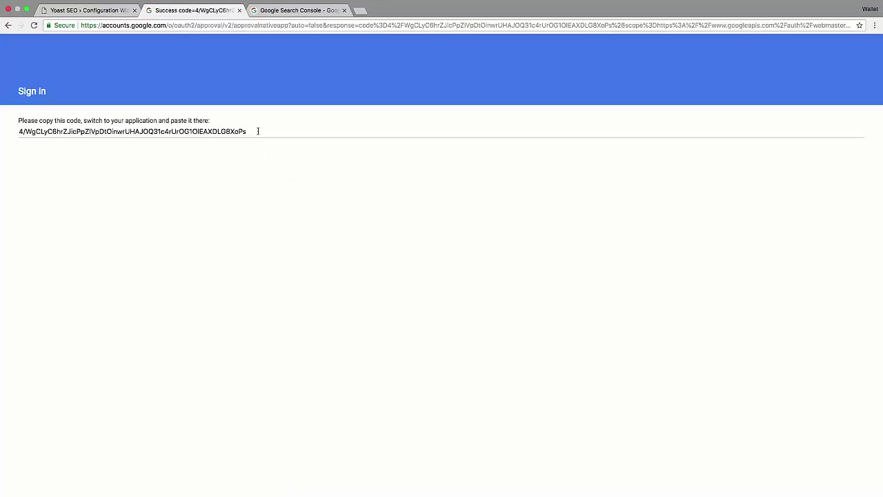
Copy the issued authorization code and return to the configuration wizard.
left_click(258, 131)
right_click(258, 131)
left_click(281, 149)
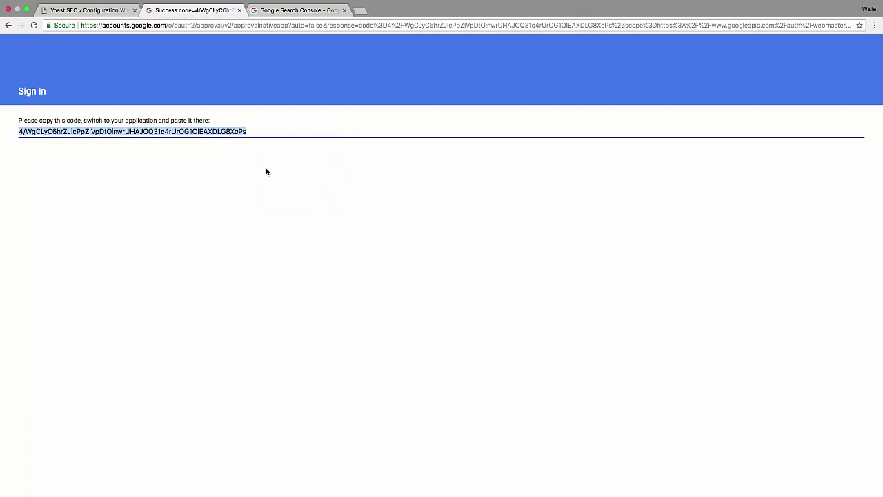
left_click(81, 10)
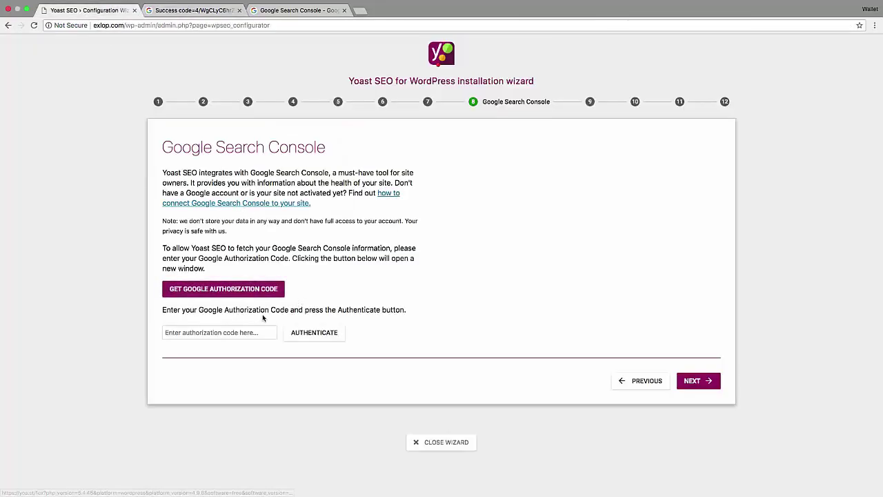
Paste the Google authorization code into the Search Console field and authenticate.
left_click(248, 332)
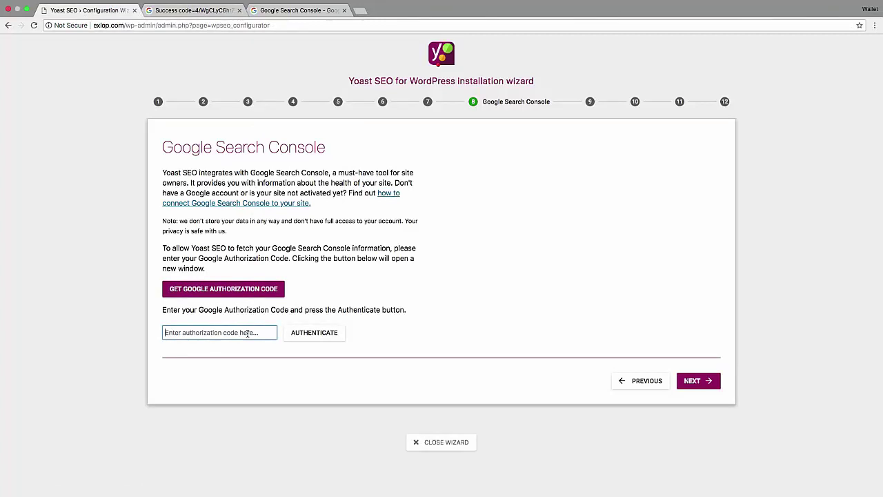
key("ctrl+v")
left_click(312, 334)
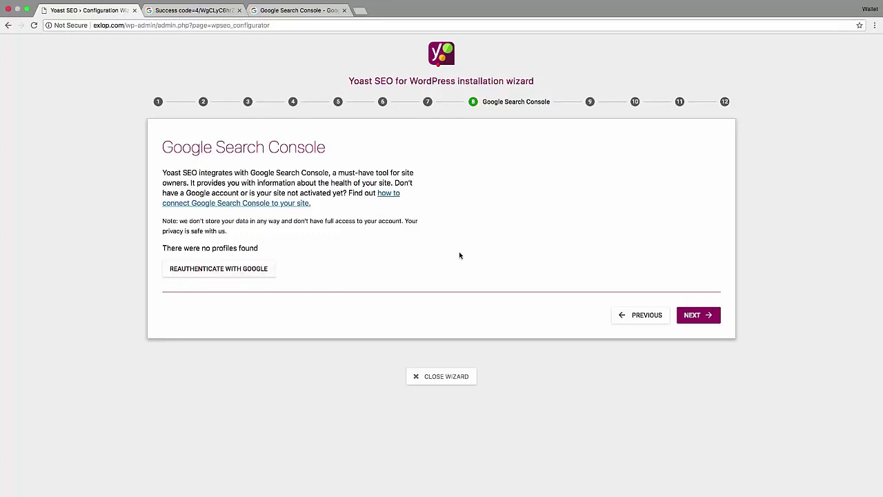
Continue past Google Search Console to step 9, Title settings, showing website name Exlop.
left_click(694, 316)
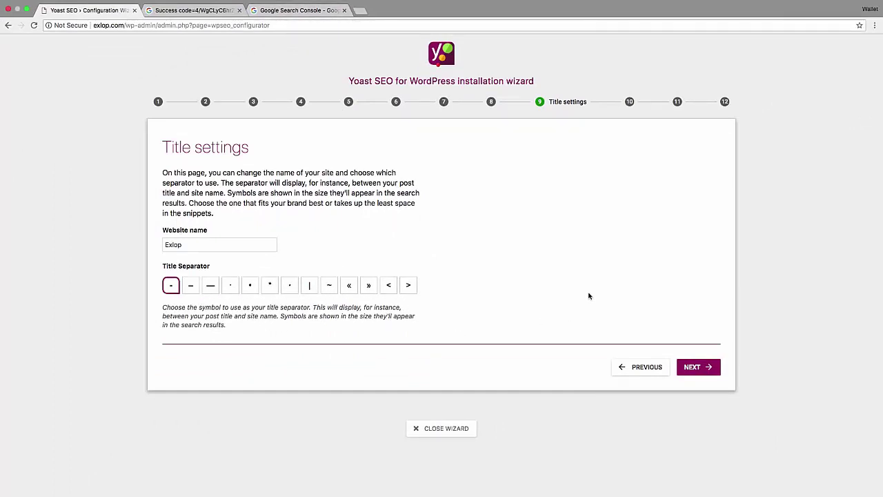
Advance to the Newsletter step, select the pre-filled email text, then continue without signing up.
left_click(696, 370)
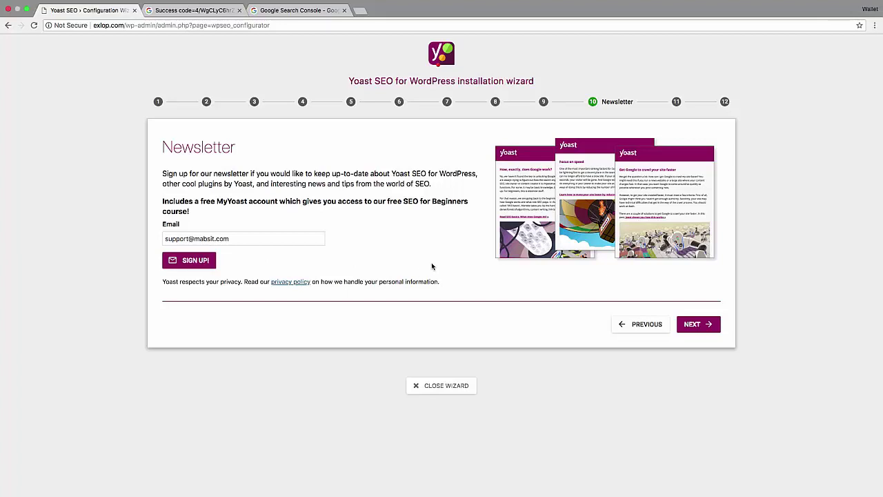
left_click(240, 242)
key("super+a")
left_click(366, 260)
left_click_drag(238, 238, 141, 241)
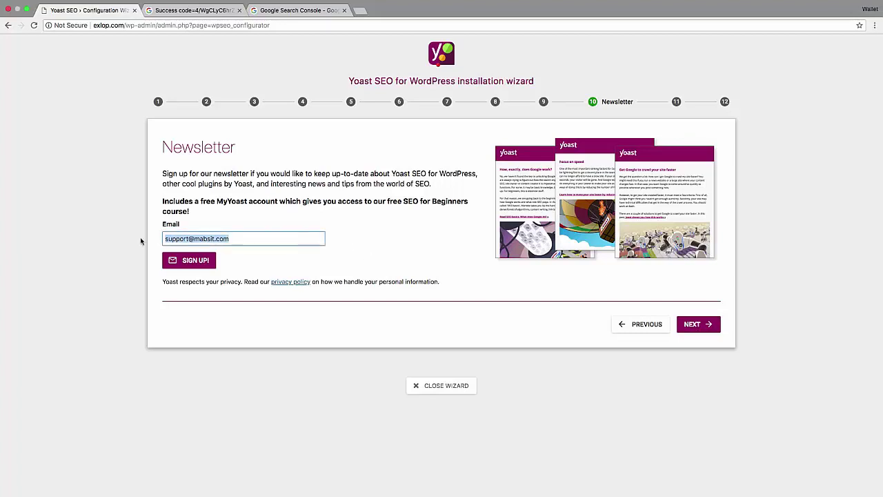
left_click(417, 252)
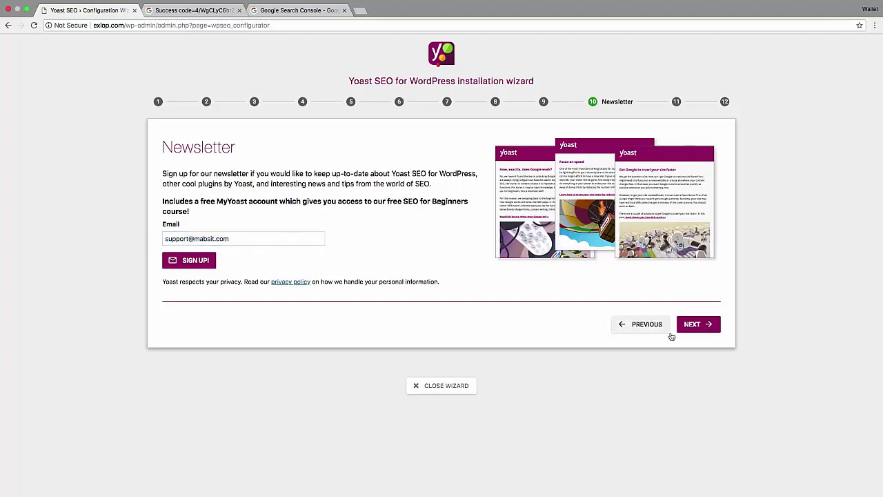
left_click(696, 330)
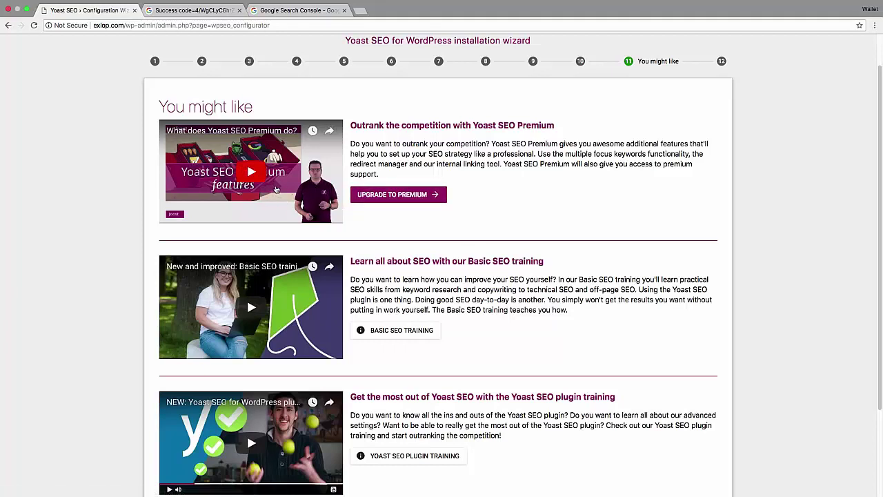
Review the Premium and training-video offers on You might like, then continue to Success.
scroll(475, 229, "down", 3)
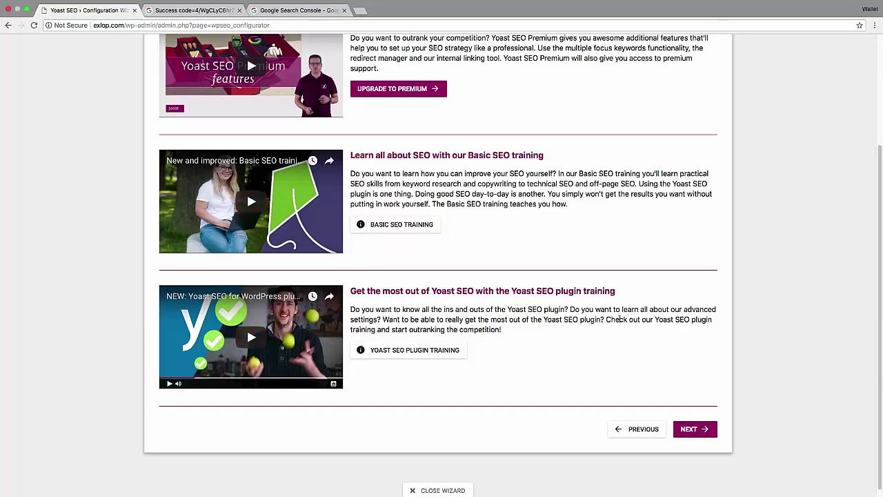
scroll(621, 321, "up", 3)
scroll(612, 324, "down", 1)
scroll(298, 323, "down", 2)
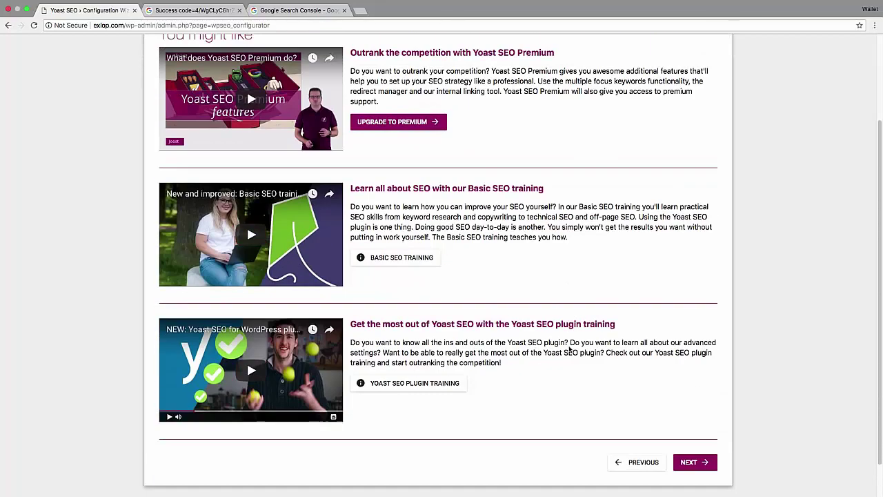
left_click(690, 465)
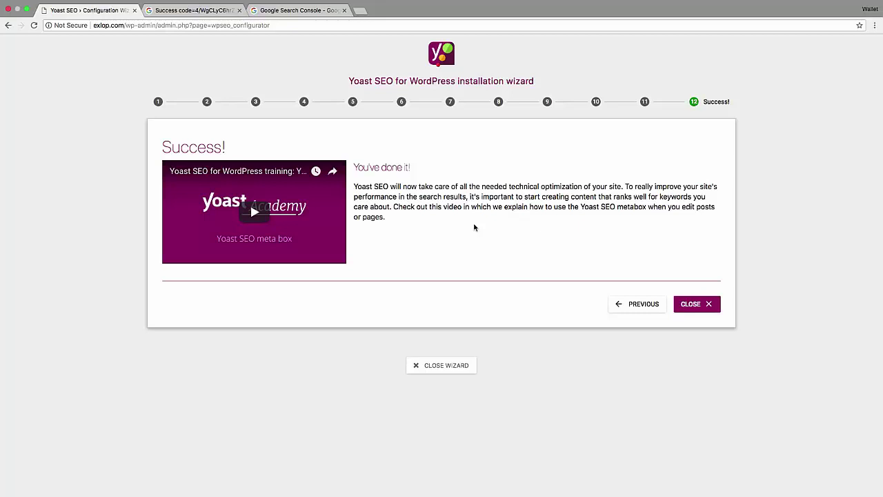
Close the finished wizard from its Success! page.
left_click(694, 304)
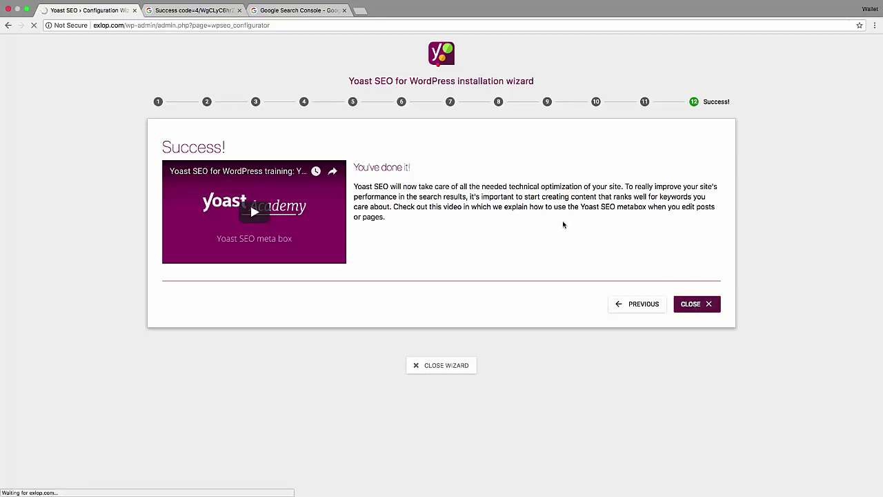